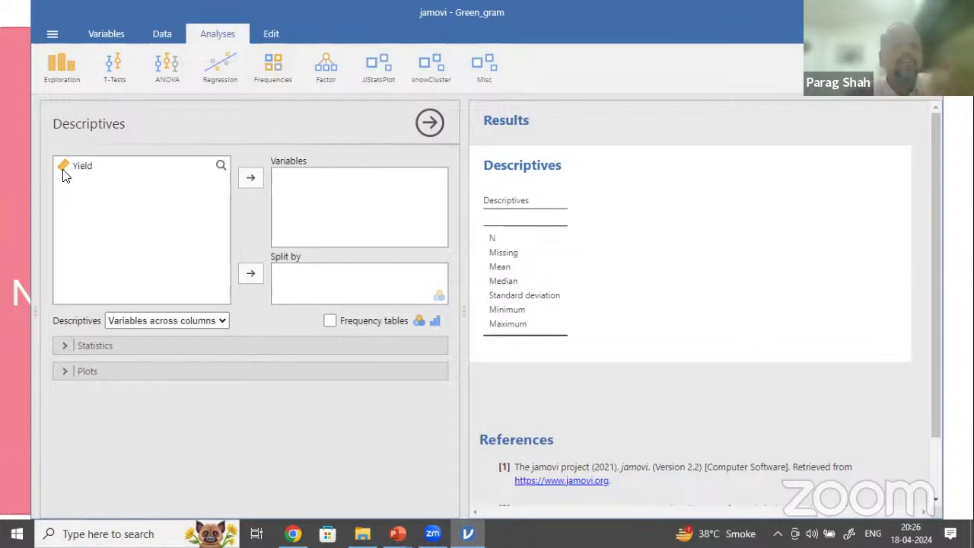
Step: Add Yield to the Descriptives variables and exclude N and Missing from its statistics
{"action": "left_click", "coordinate": [67, 172]}
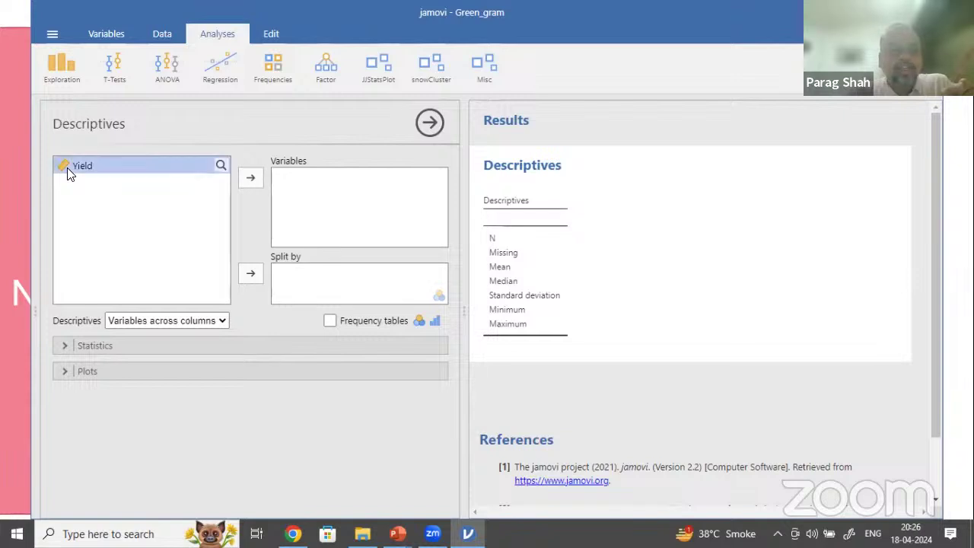
{"action": "left_click", "coordinate": [249, 180]}
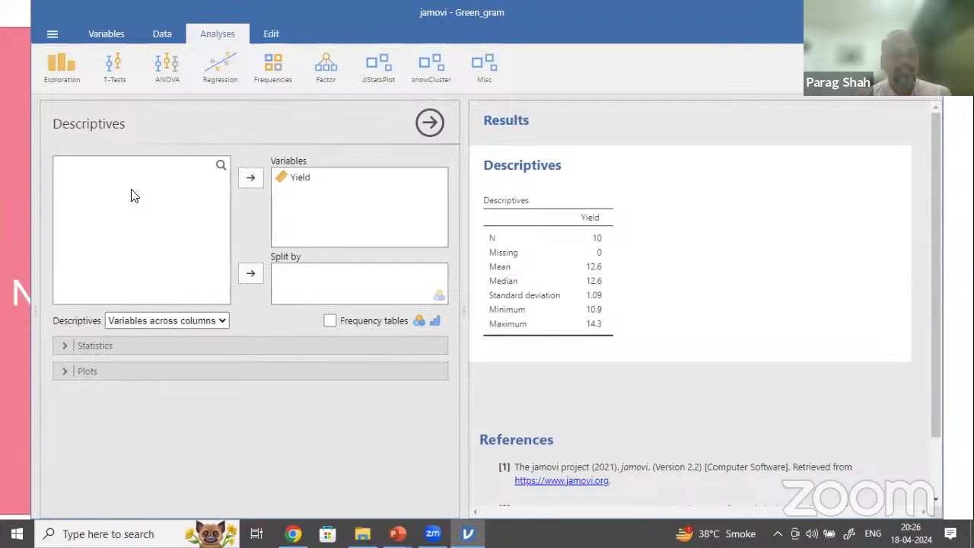
{"action": "left_click", "coordinate": [91, 347]}
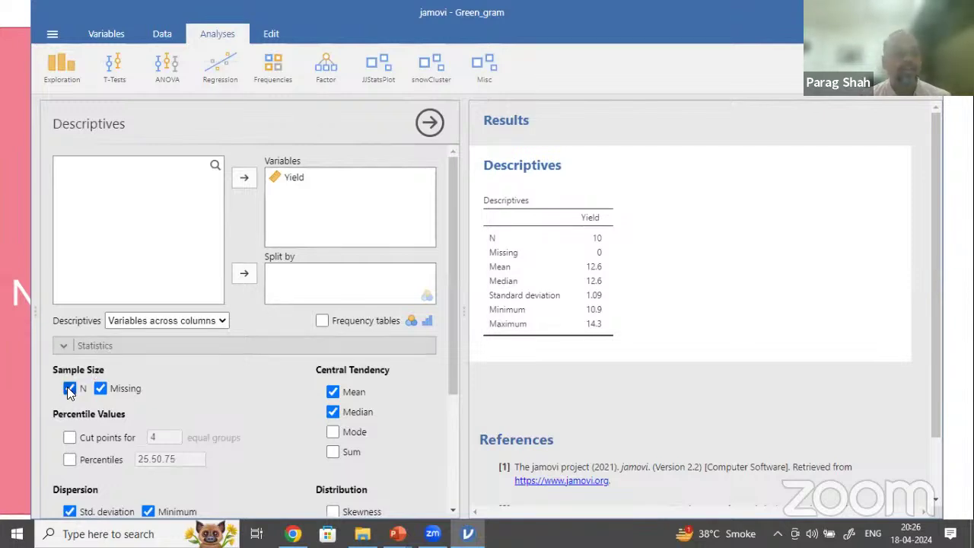
{"action": "left_click", "coordinate": [100, 388]}
Step: Exclude Minimum and Maximum from the Yield descriptives, keep Std. deviation, and include the Shapiro-Wilk normality test
{"action": "scroll", "coordinate": [449, 373], "scroll_direction": "down", "scroll_amount": 3}
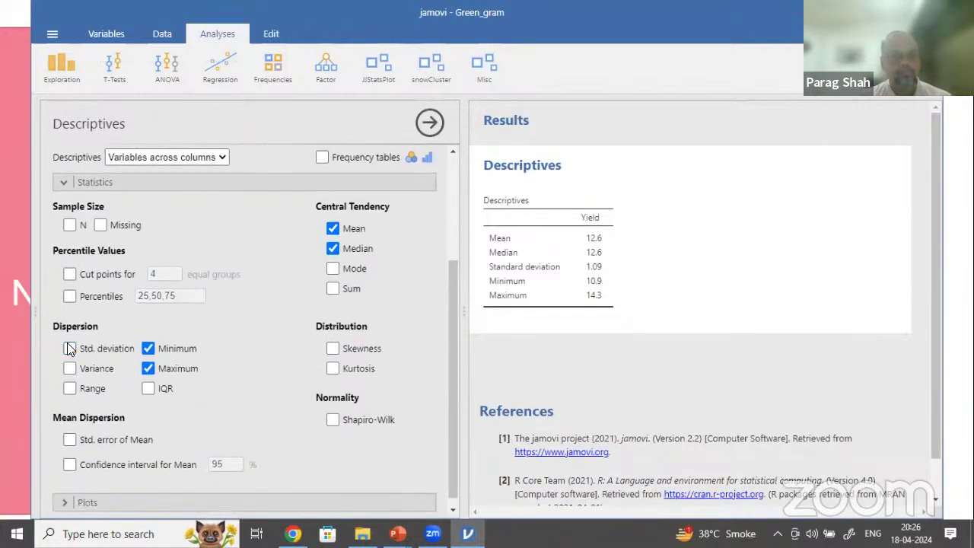
{"action": "left_click", "coordinate": [69, 348]}
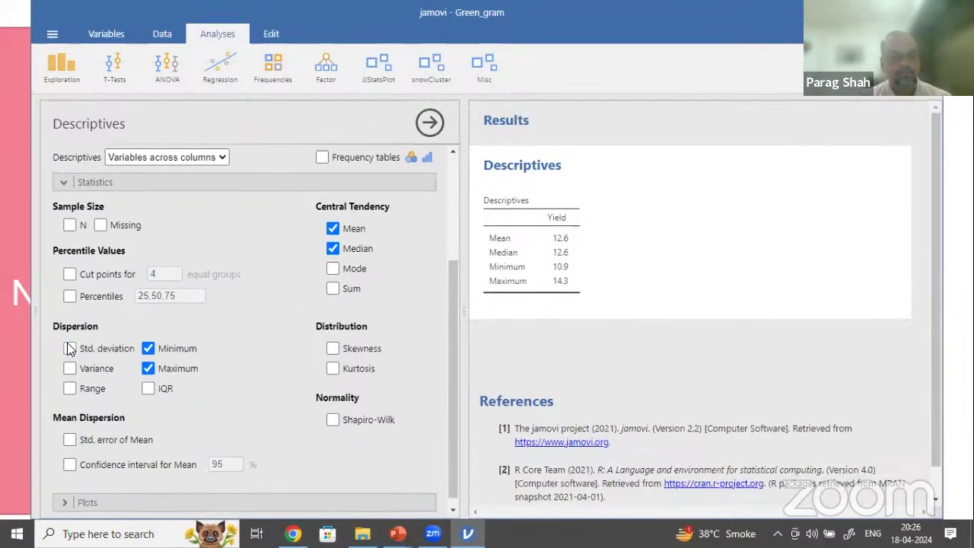
{"action": "left_click", "coordinate": [148, 348]}
{"action": "left_click", "coordinate": [148, 369]}
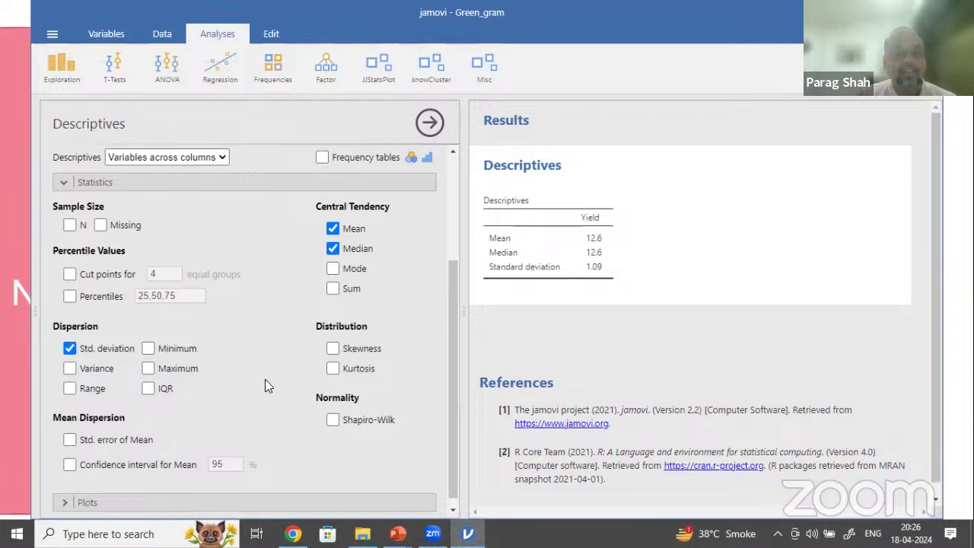
{"action": "left_click", "coordinate": [332, 420]}
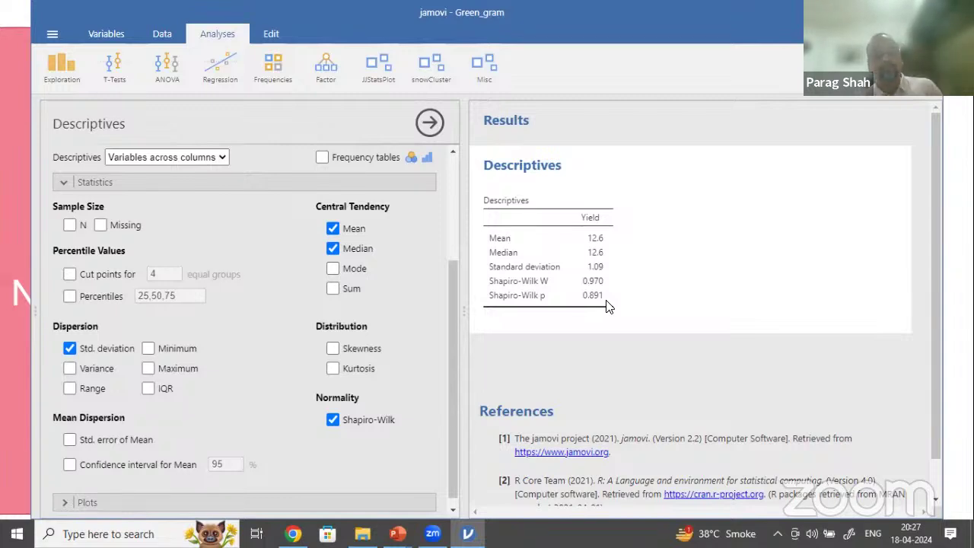
Step: Switch to the PowerPoint slide show and advance to the Shapiro-Wilk result slide, revealing its written conclusion
{"action": "key", "text": "alt+Tab"}
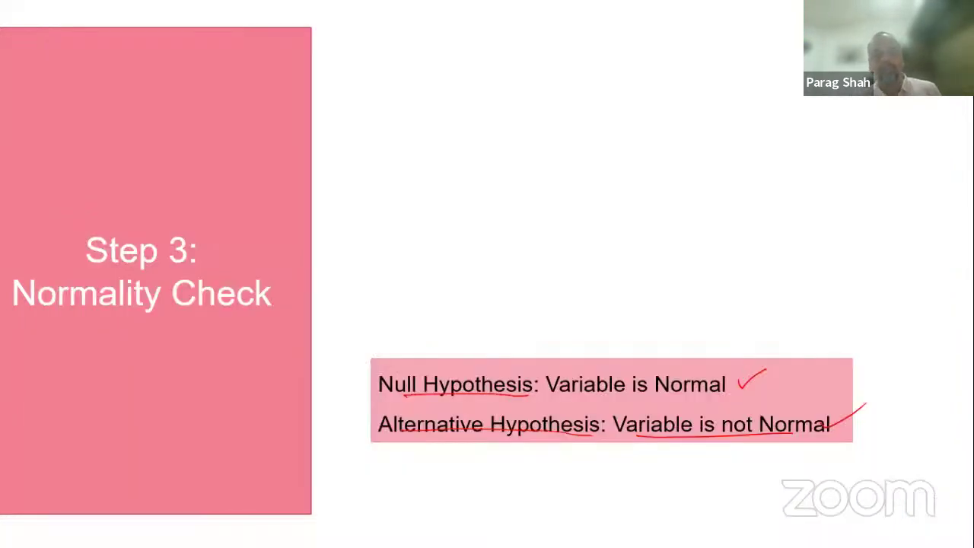
{"action": "key", "text": "Right"}
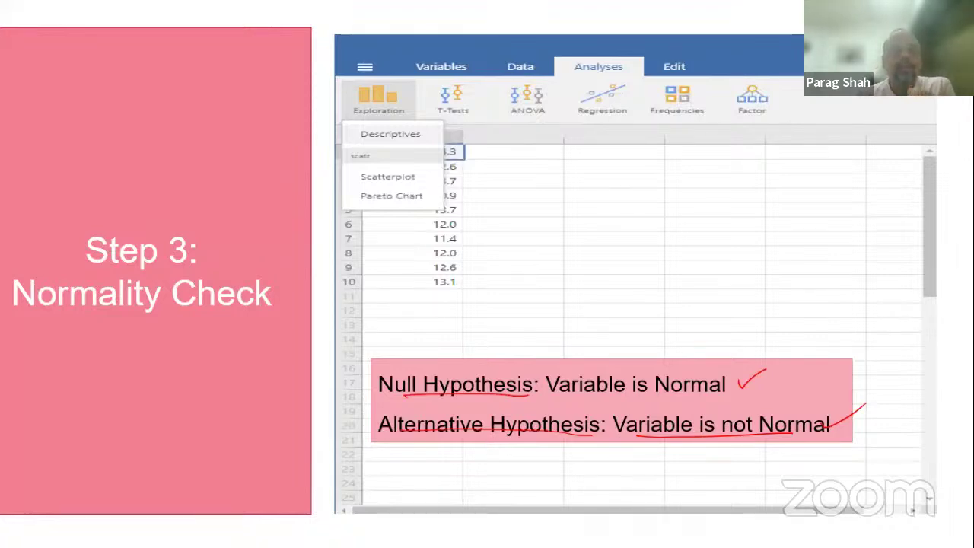
{"action": "key", "text": "alt+Tab"}
{"action": "key", "text": "Right"}
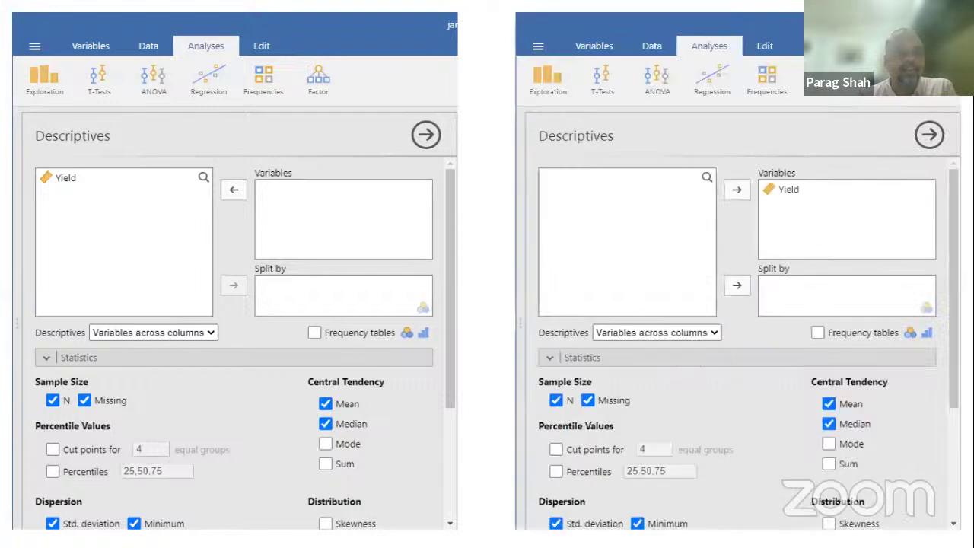
{"action": "key", "text": "Right"}
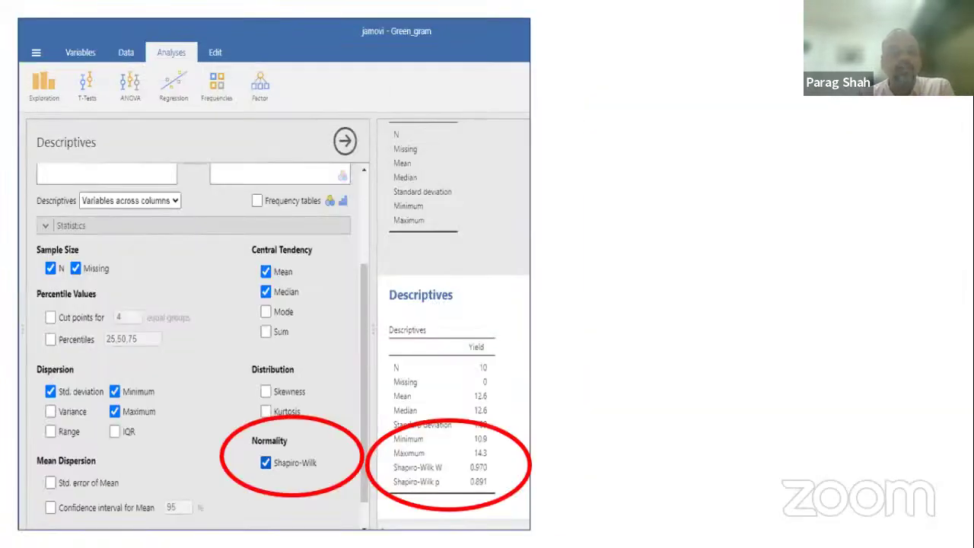
{"action": "key", "text": "Right"}
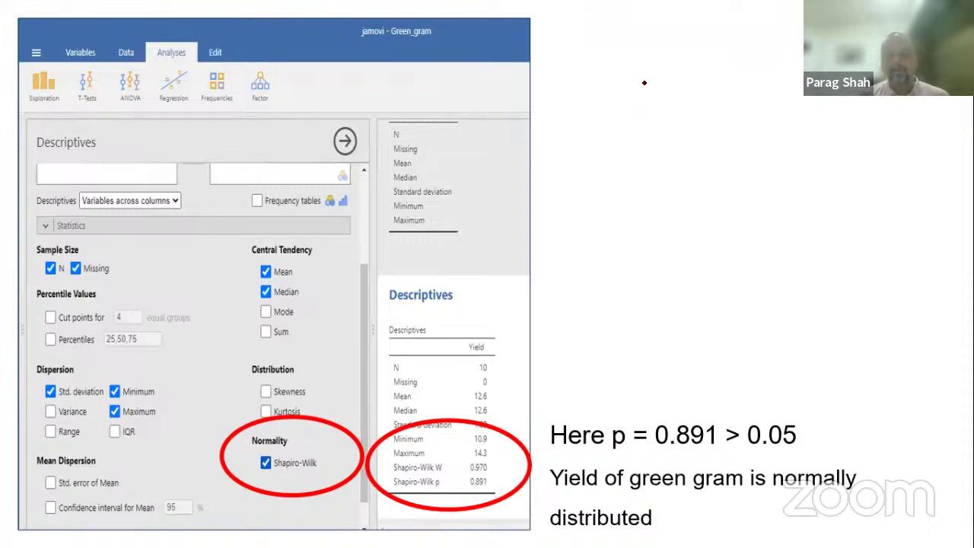
Step: Handwrite "p = 0.891 > α = 0.05" in red ink in the blank area of the Shapiro-Wilk result slide
{"action": "mouse_move", "coordinate": [614, 87]}
{"action": "left_mouse_down"}
{"action": "mouse_move", "coordinate": [614, 125]}
{"action": "mouse_move", "coordinate": [622, 101]}
{"action": "mouse_move", "coordinate": [614, 108]}
{"action": "mouse_move", "coordinate": [686, 95]}
{"action": "mouse_move", "coordinate": [702, 108]}
{"action": "left_mouse_up"}
{"action": "left_click", "coordinate": [676, 101]}
{"action": "left_click_drag", "start_coordinate": [712, 93], "coordinate": [712, 104]}
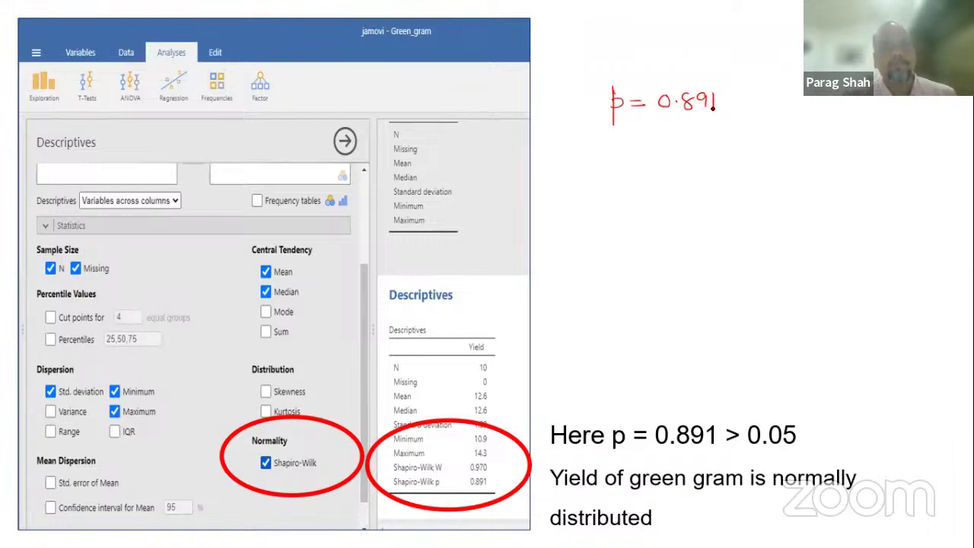
{"action": "left_click_drag", "start_coordinate": [798, 99], "coordinate": [848, 102]}
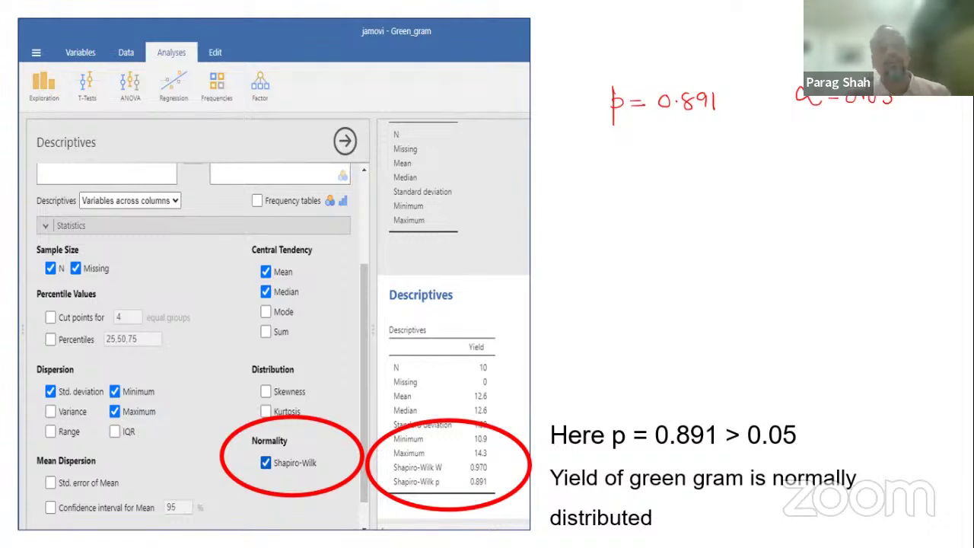
{"action": "mouse_move", "coordinate": [743, 81]}
{"action": "left_mouse_down"}
{"action": "mouse_move", "coordinate": [765, 98]}
{"action": "mouse_move", "coordinate": [746, 115]}
{"action": "left_mouse_up"}
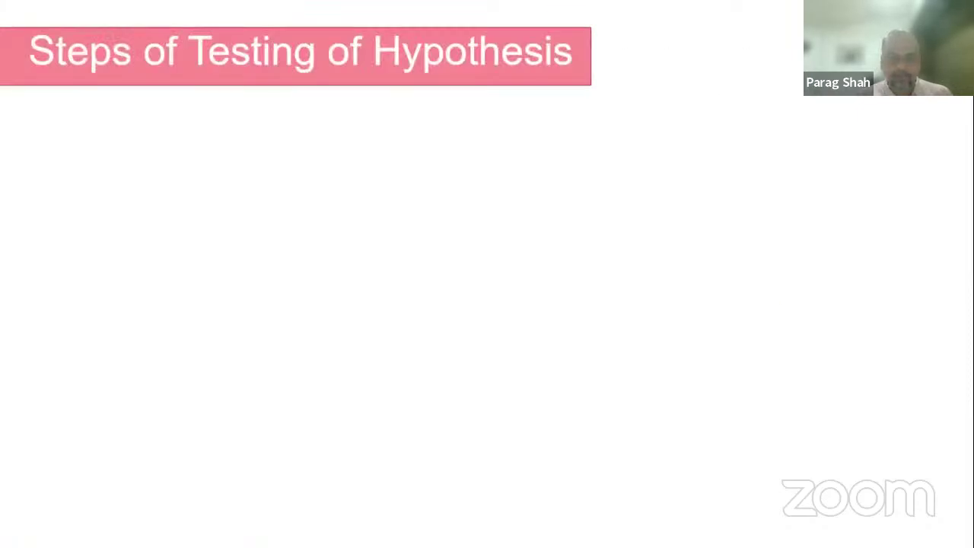
Step: Reveal all five steps and both decision rules on the "Steps of Testing of Hypothesis" slide
{"action": "key", "text": "Right"}
{"action": "key", "text": "Right"}
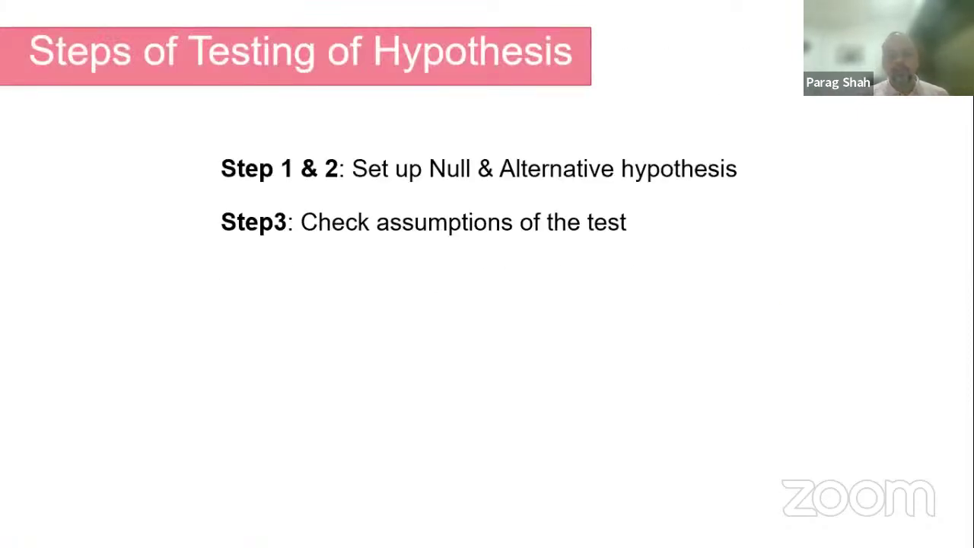
{"action": "key", "text": "Right"}
{"action": "key", "text": "Right"}
{"action": "key", "text": "Right"}
{"action": "key", "text": "Right"}
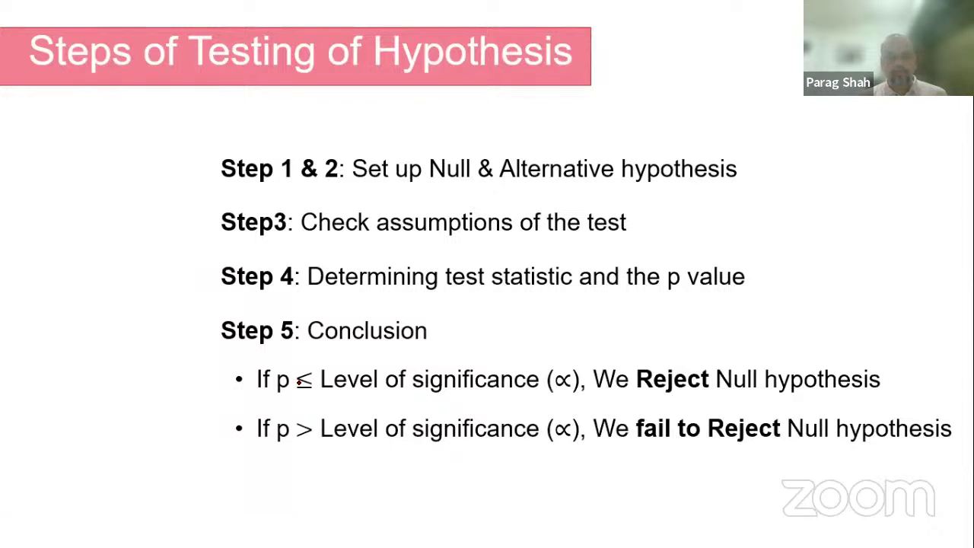
Step: Circle the ">" sign and underline "fail to Reject" in the second decision rule
{"action": "mouse_move", "coordinate": [301, 412]}
{"action": "left_mouse_down"}
{"action": "mouse_move", "coordinate": [301, 449]}
{"action": "mouse_move", "coordinate": [312, 417]}
{"action": "left_mouse_up"}
{"action": "left_click_drag", "start_coordinate": [629, 441], "coordinate": [780, 435]}
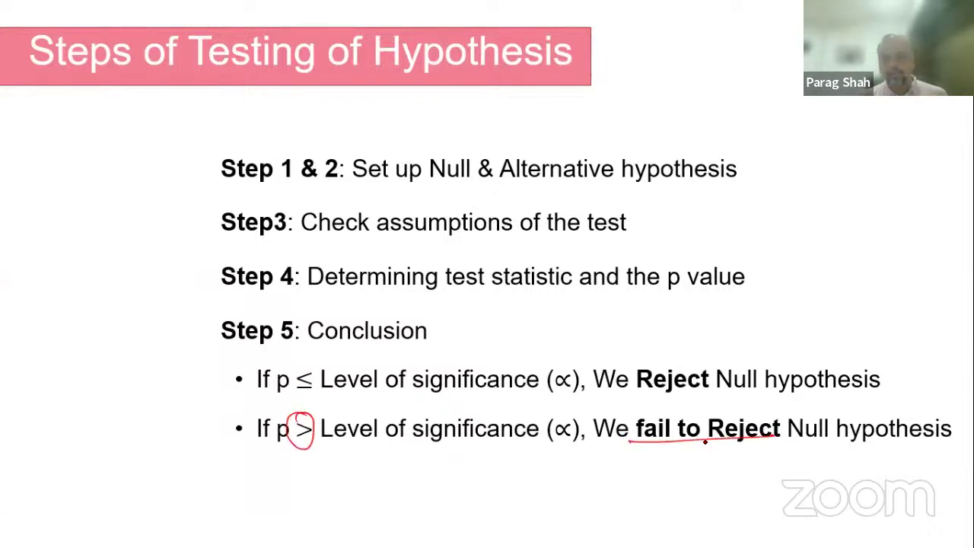
{"action": "mouse_move", "coordinate": [703, 447]}
{"action": "left_mouse_down"}
{"action": "mouse_move", "coordinate": [744, 461]}
{"action": "mouse_move", "coordinate": [769, 448]}
{"action": "left_mouse_up"}
Step: Go back through the slides to the Shapiro-Wilk result slide with the handwritten p-value comparison
{"action": "key", "text": "Page_Up"}
{"action": "key", "text": "Page_Up"}
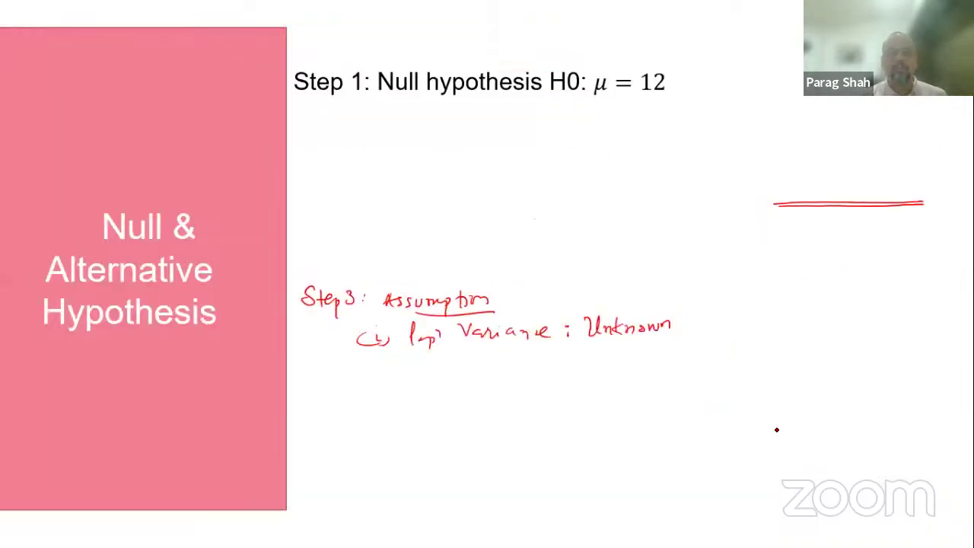
{"action": "key", "text": "Page_Down"}
{"action": "key", "text": "Page_Down"}
{"action": "key", "text": "Page_Down"}
{"action": "key", "text": "Page_Down"}
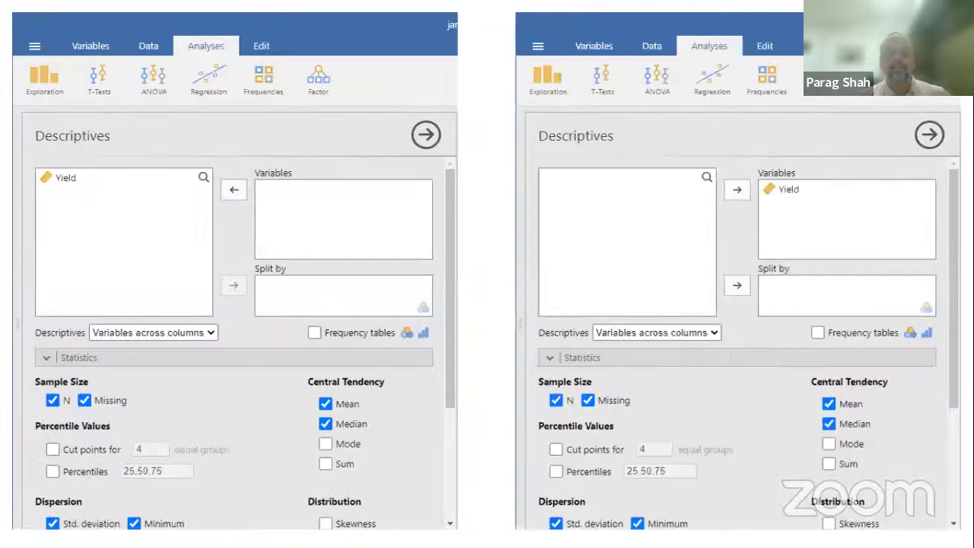
{"action": "key", "text": "Page_Down"}
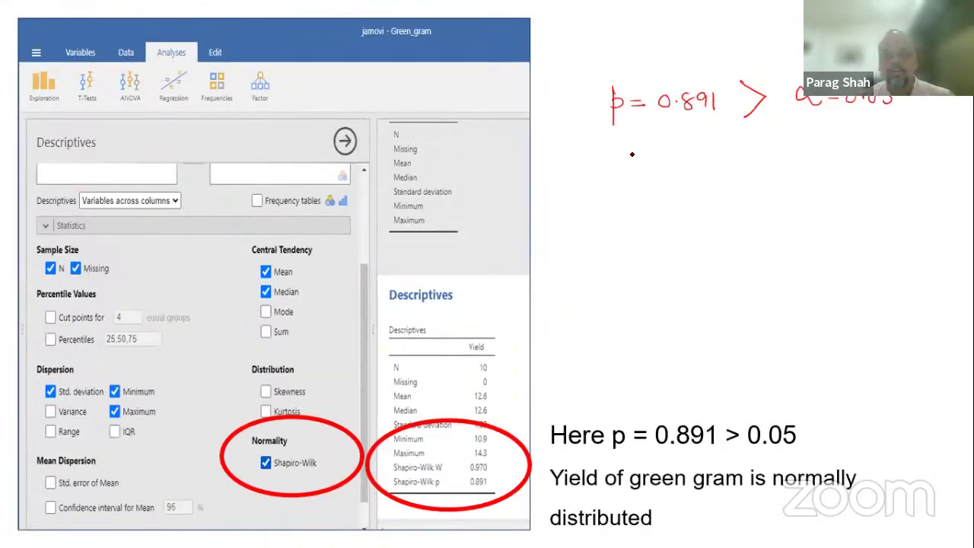
Step: Handwrite "We fail to Reject Null" below the p-value comparison, underline "fail to Reject" and add "(Accept)" beneath
{"action": "mouse_move", "coordinate": [609, 155]}
{"action": "left_mouse_down"}
{"action": "mouse_move", "coordinate": [637, 155]}
{"action": "mouse_move", "coordinate": [658, 180]}
{"action": "mouse_move", "coordinate": [673, 154]}
{"action": "mouse_move", "coordinate": [711, 159]}
{"action": "left_mouse_up"}
{"action": "mouse_move", "coordinate": [701, 150]}
{"action": "left_mouse_down"}
{"action": "mouse_move", "coordinate": [765, 153]}
{"action": "mouse_move", "coordinate": [771, 173]}
{"action": "mouse_move", "coordinate": [794, 153]}
{"action": "mouse_move", "coordinate": [837, 142]}
{"action": "mouse_move", "coordinate": [874, 138]}
{"action": "mouse_move", "coordinate": [877, 151]}
{"action": "left_mouse_up"}
{"action": "left_click_drag", "start_coordinate": [881, 136], "coordinate": [884, 152]}
{"action": "left_click_drag", "start_coordinate": [887, 134], "coordinate": [889, 153]}
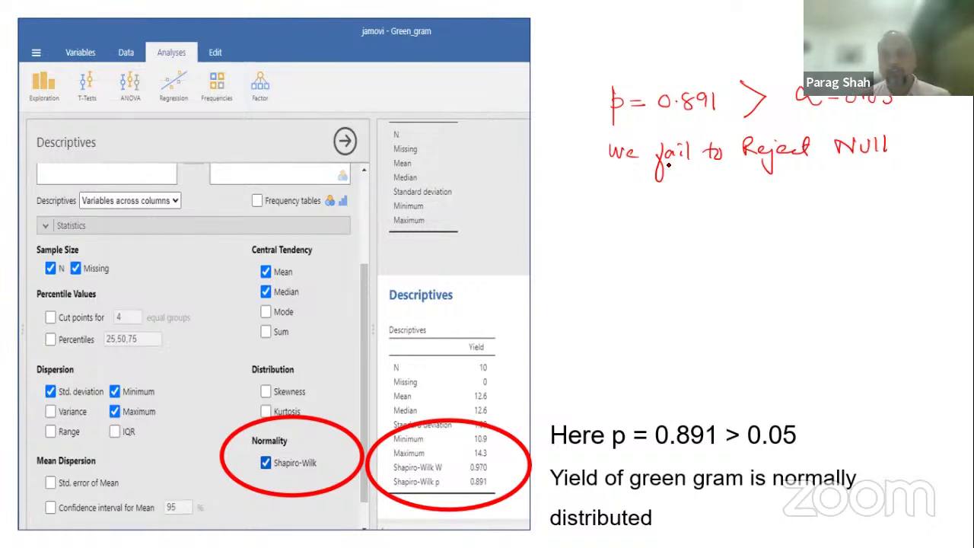
{"action": "left_click_drag", "start_coordinate": [664, 167], "coordinate": [787, 165]}
{"action": "mouse_move", "coordinate": [693, 187]}
{"action": "left_mouse_down"}
{"action": "mouse_move", "coordinate": [740, 192]}
{"action": "mouse_move", "coordinate": [752, 180]}
{"action": "mouse_move", "coordinate": [758, 199]}
{"action": "left_mouse_up"}
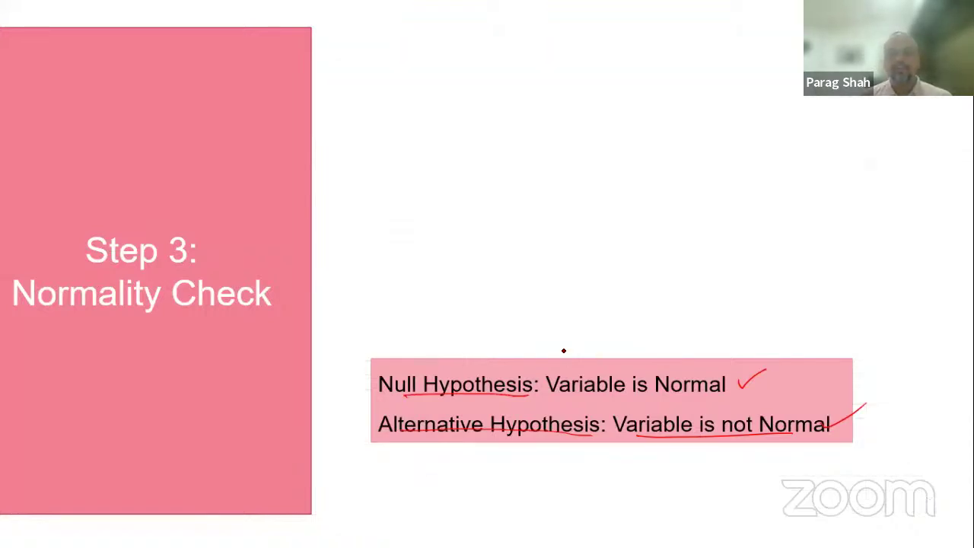
Step: Circle "Variable is Normal" in the null hypothesis on the Normality Check slide and return to the Shapiro-Wilk result slide
{"action": "left_click_drag", "start_coordinate": [577, 350], "coordinate": [598, 354]}
{"action": "left_click_drag", "start_coordinate": [664, 356], "coordinate": [641, 418]}
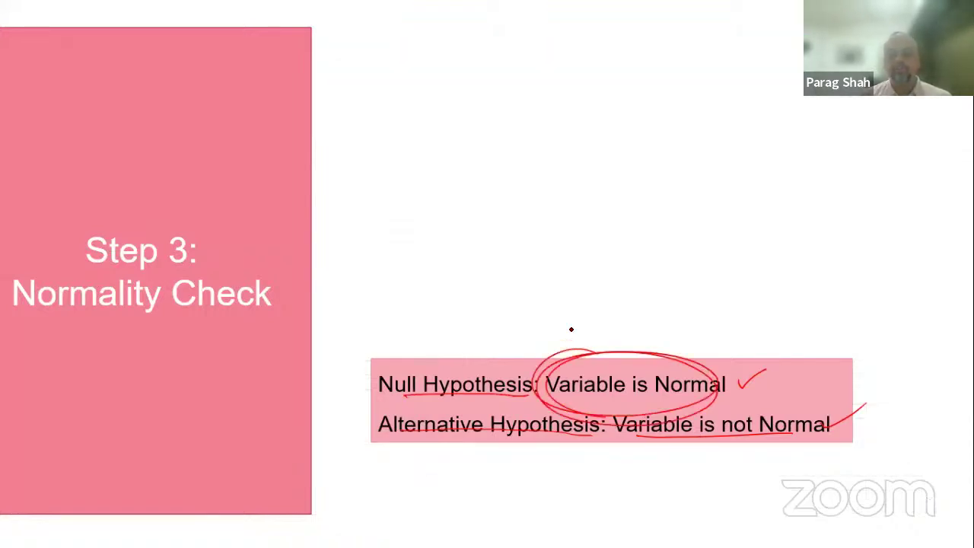
{"action": "key", "text": "Right"}
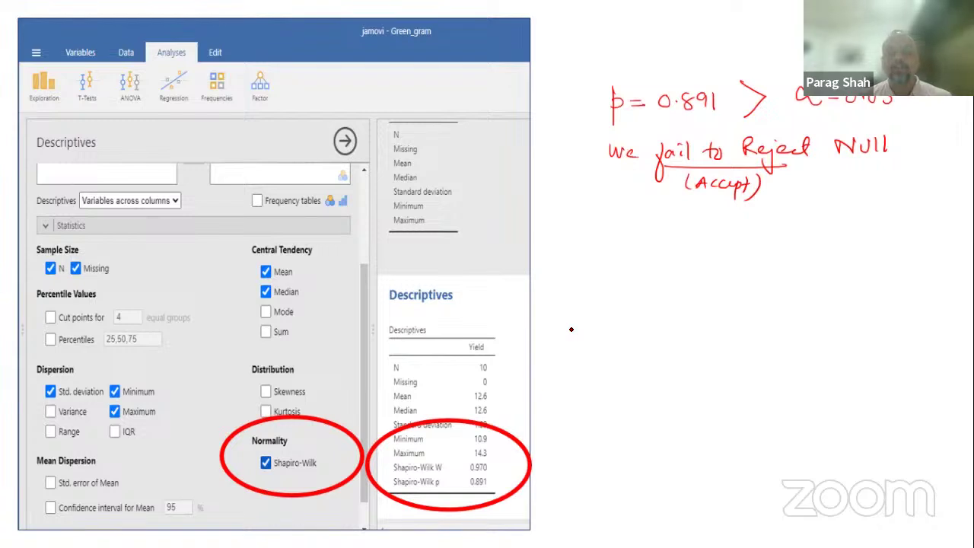
Step: Handwrite the conclusion "∴ Yield is Normal" below the note about failing to reject the null
{"action": "left_click", "coordinate": [608, 241]}
{"action": "left_click", "coordinate": [616, 231]}
{"action": "left_click", "coordinate": [619, 242]}
{"action": "left_click_drag", "start_coordinate": [652, 231], "coordinate": [664, 262]}
{"action": "mouse_move", "coordinate": [701, 227]}
{"action": "left_mouse_down"}
{"action": "mouse_move", "coordinate": [722, 240]}
{"action": "mouse_move", "coordinate": [760, 242]}
{"action": "mouse_move", "coordinate": [819, 228]}
{"action": "mouse_move", "coordinate": [851, 234]}
{"action": "mouse_move", "coordinate": [870, 219]}
{"action": "left_mouse_up"}
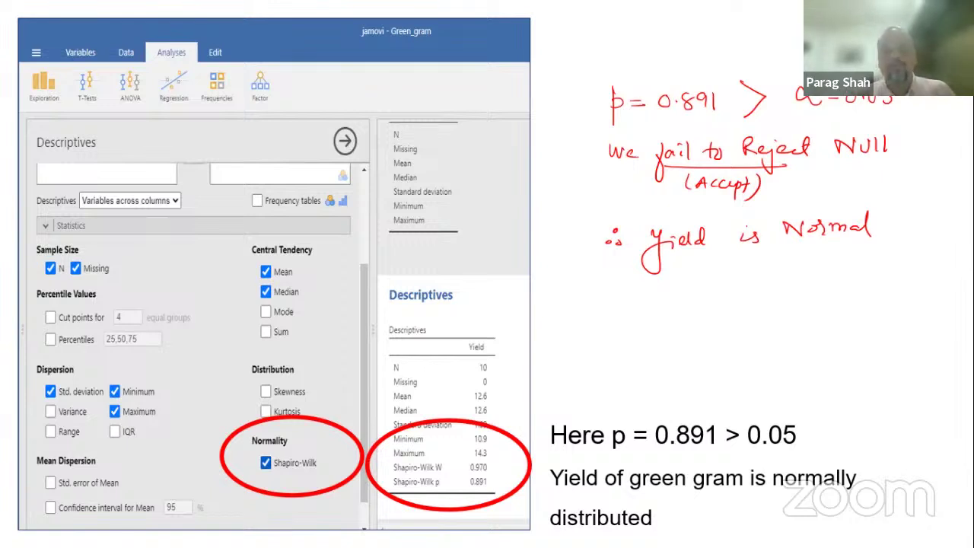
Step: Switch to jamovi and set up a One Sample T-Test with Yield as the dependent variable
{"action": "left_click", "coordinate": [502, 277]}
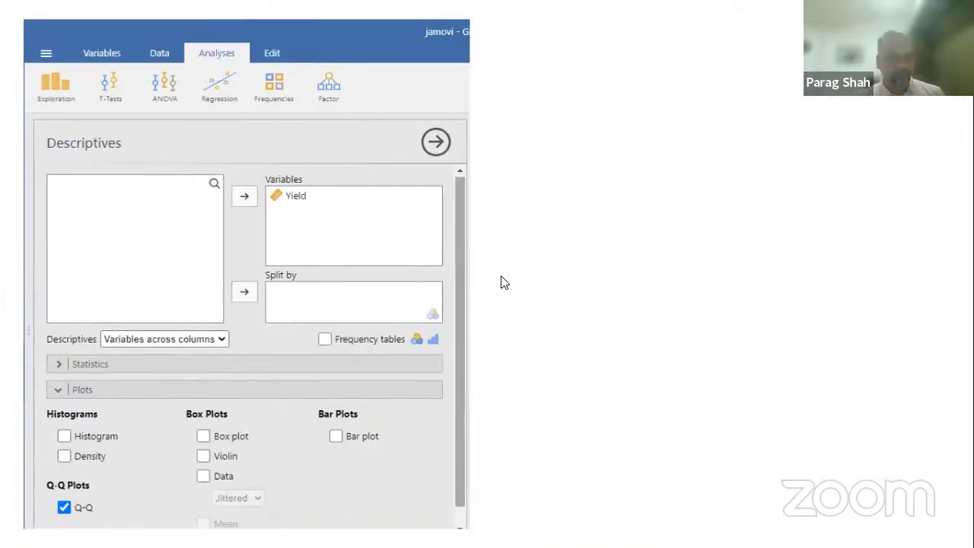
{"action": "key", "text": "alt+Tab"}
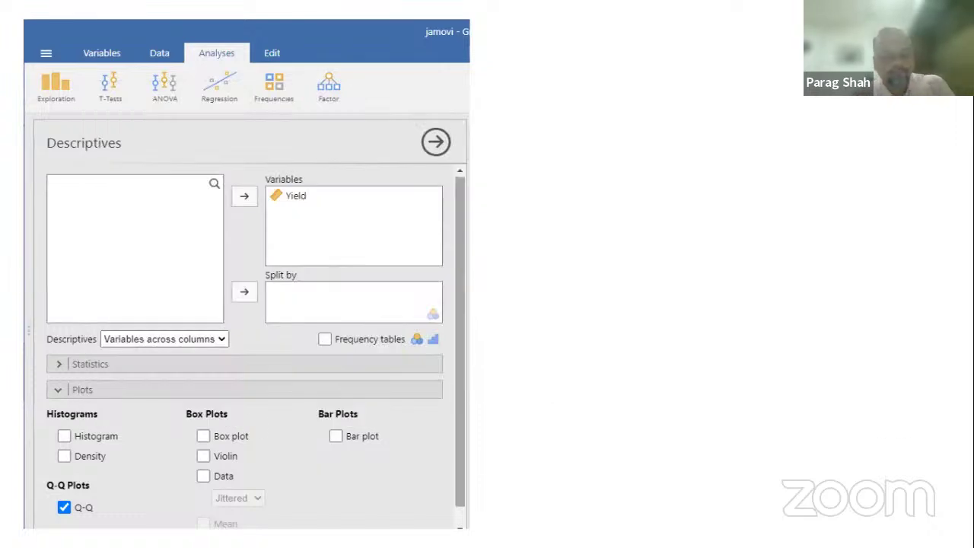
{"action": "key", "text": "alt+Tab"}
{"action": "key", "text": "alt+Tab"}
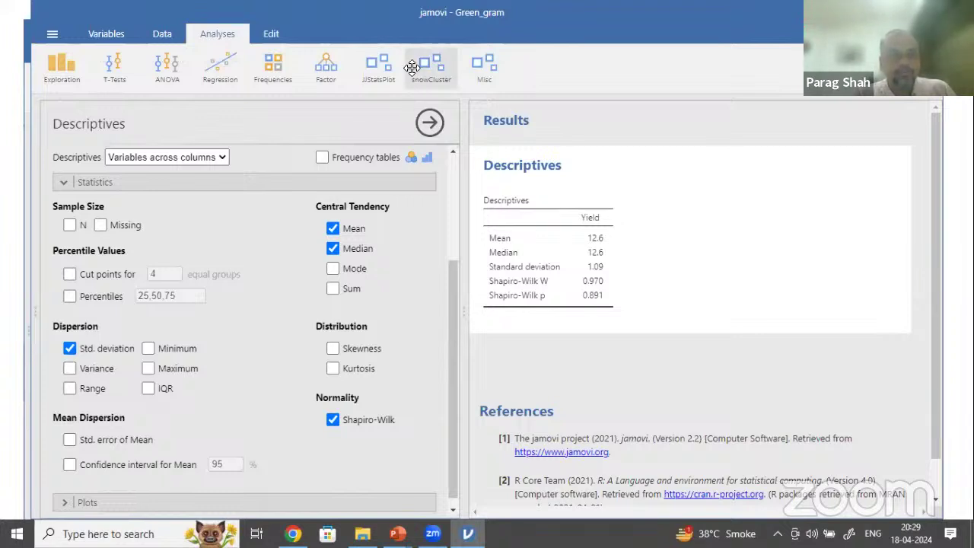
{"action": "left_click", "coordinate": [115, 79]}
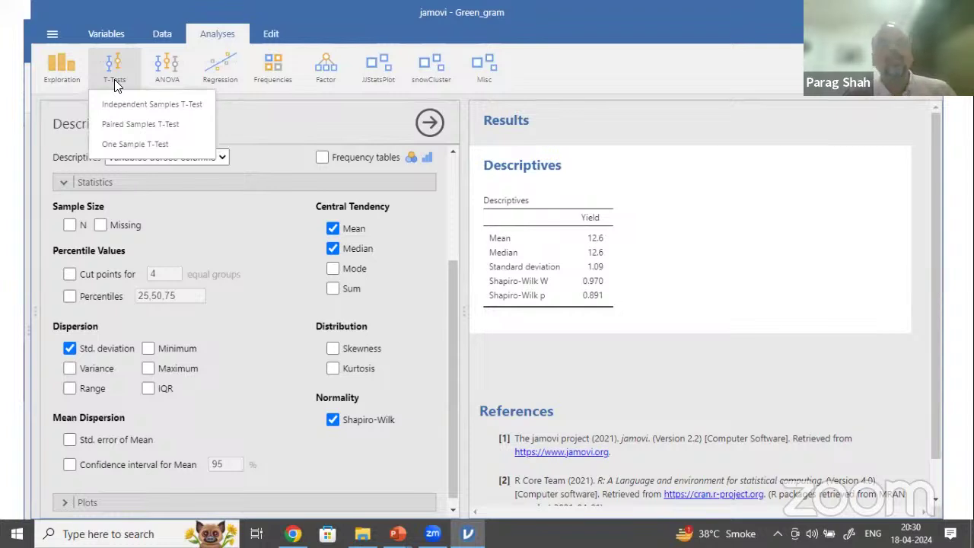
{"action": "left_click", "coordinate": [120, 143]}
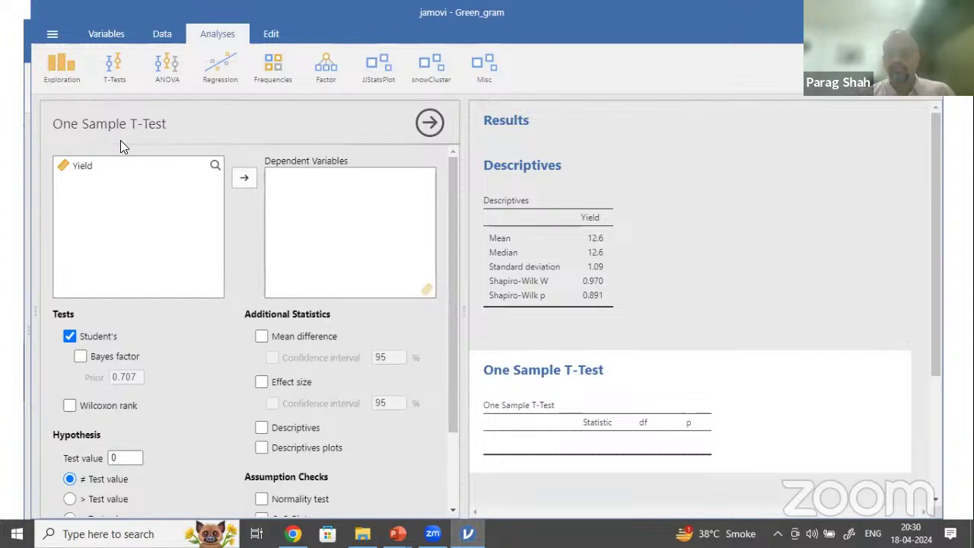
{"action": "left_click", "coordinate": [80, 169]}
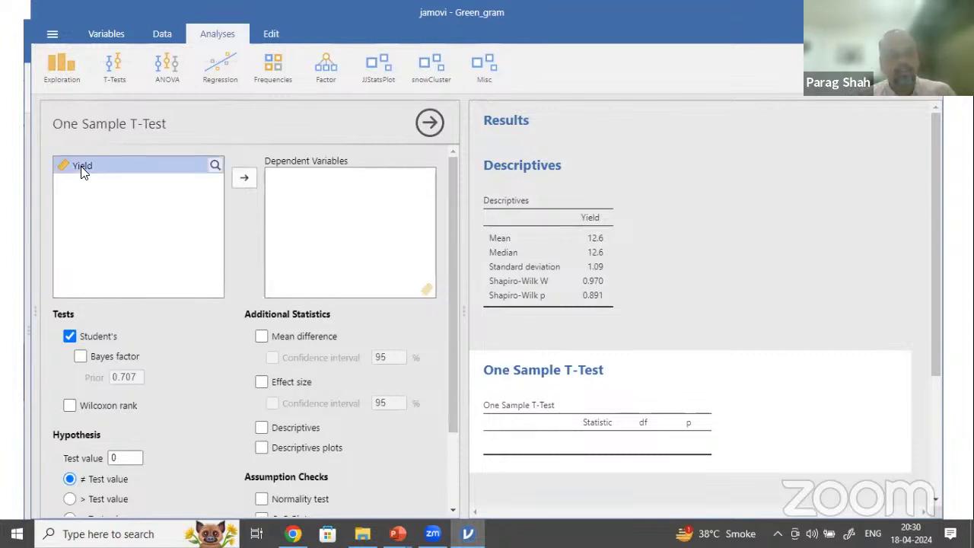
{"action": "left_click", "coordinate": [242, 179]}
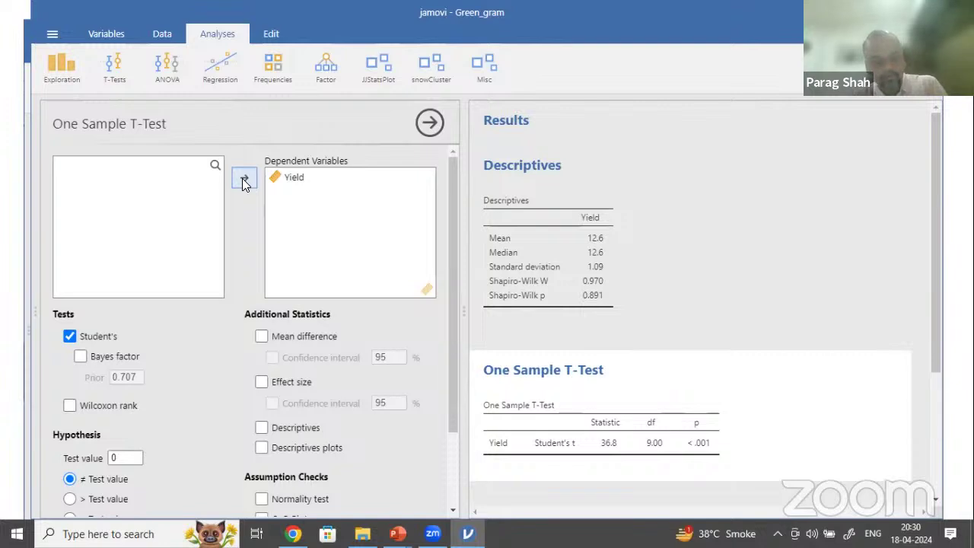
Step: Switch back to the PowerPoint slide show on hypothesis testing
{"action": "key", "text": "alt+Tab"}
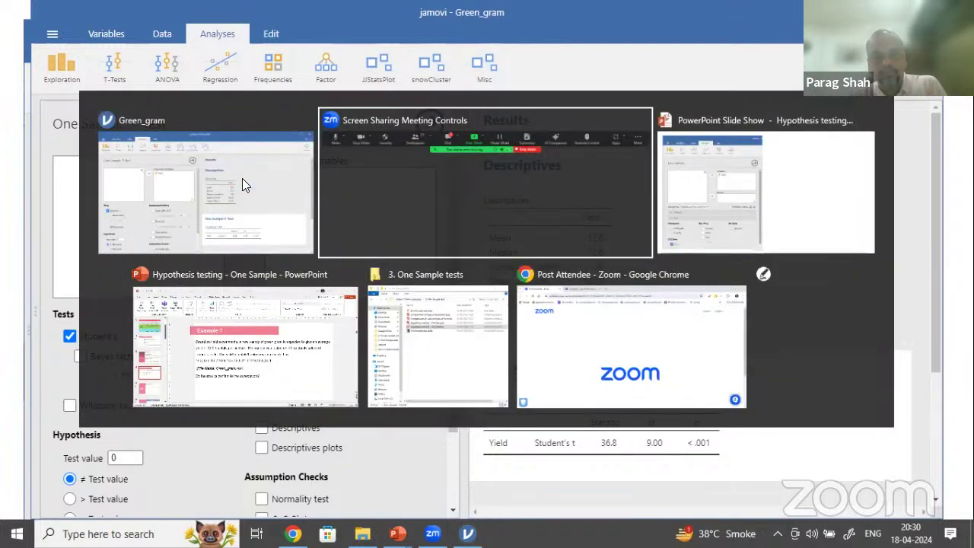
{"action": "key", "text": "Tab"}
{"action": "key", "text": "Tab"}
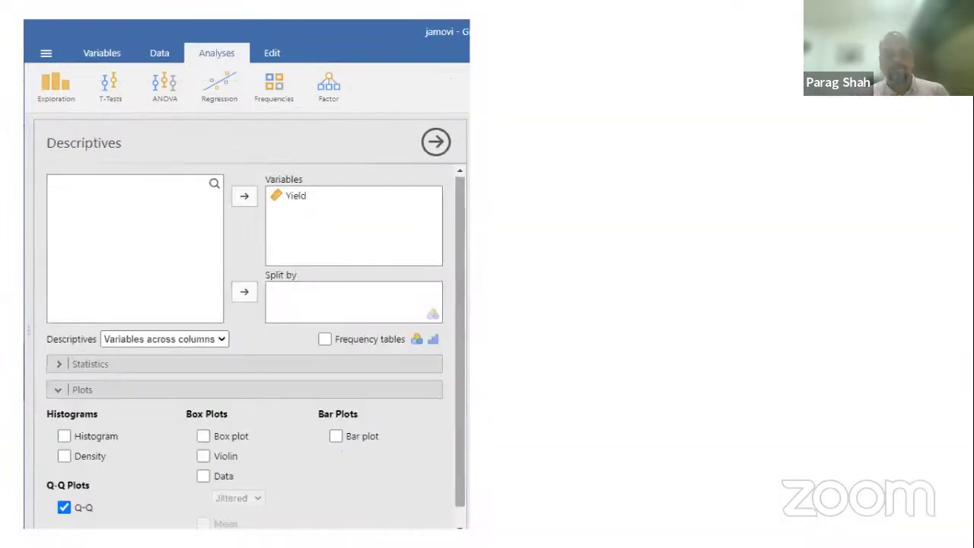
Step: Go back through the slides to the Null & Alternative Hypothesis slide
{"action": "key", "text": "Left"}
{"action": "key", "text": "Left"}
{"action": "key", "text": "Left"}
{"action": "key", "text": "Left"}
{"action": "key", "text": "Left"}
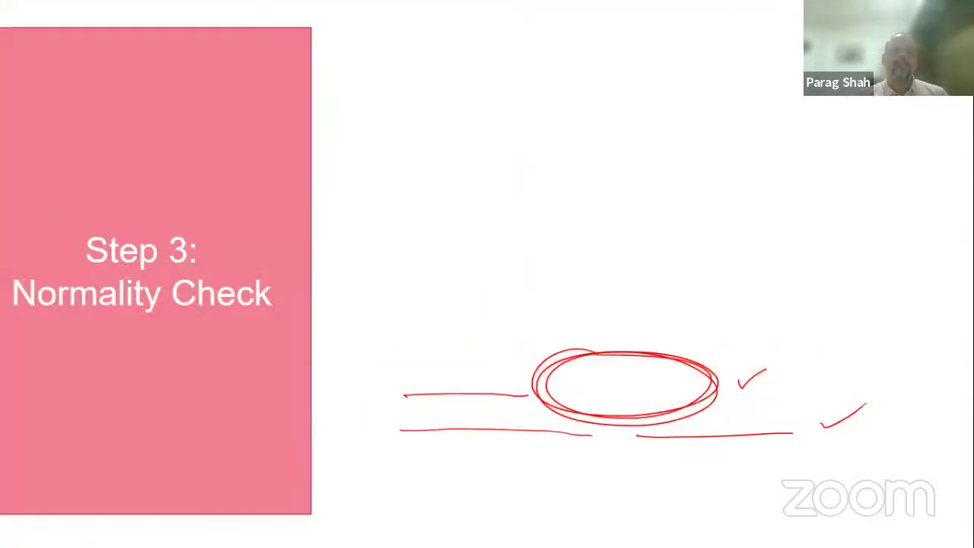
{"action": "key", "text": "Left"}
{"action": "key", "text": "Left"}
{"action": "key", "text": "Right"}
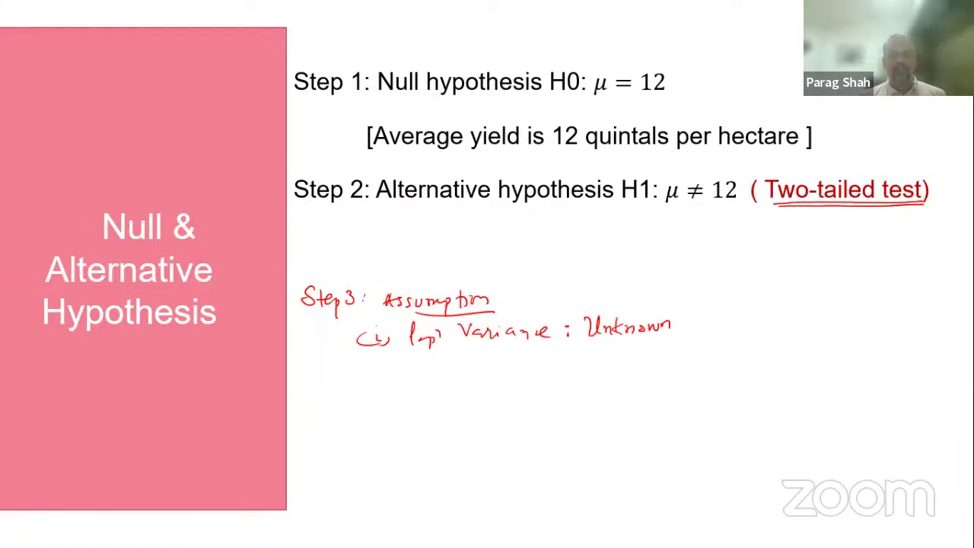
Step: Erase all ink on the hypothesis slide, reveal its remaining text, and circle the ≠ sign and box μ ≠ 12 in the alternative hypothesis
{"action": "left_click", "coordinate": [68, 531]}
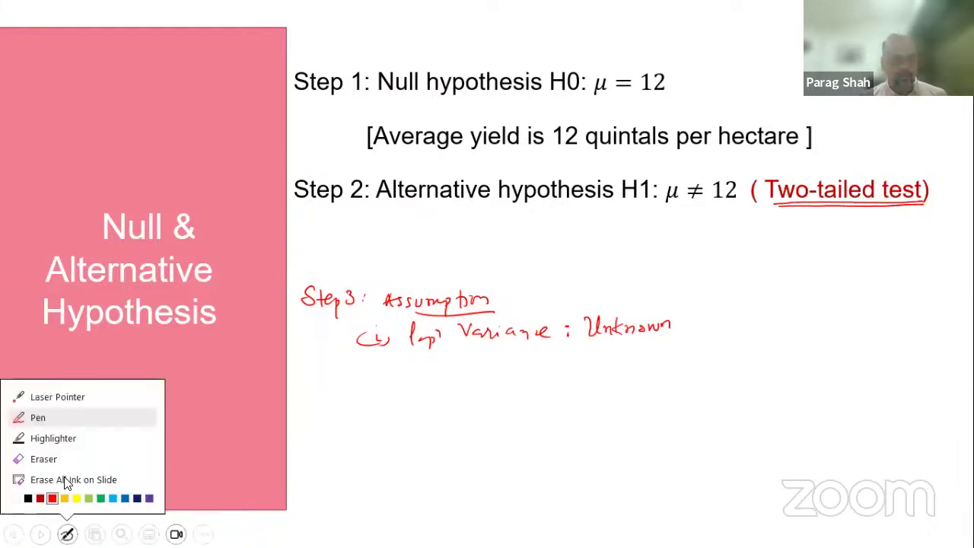
{"action": "left_click", "coordinate": [72, 475]}
{"action": "key", "text": "Right"}
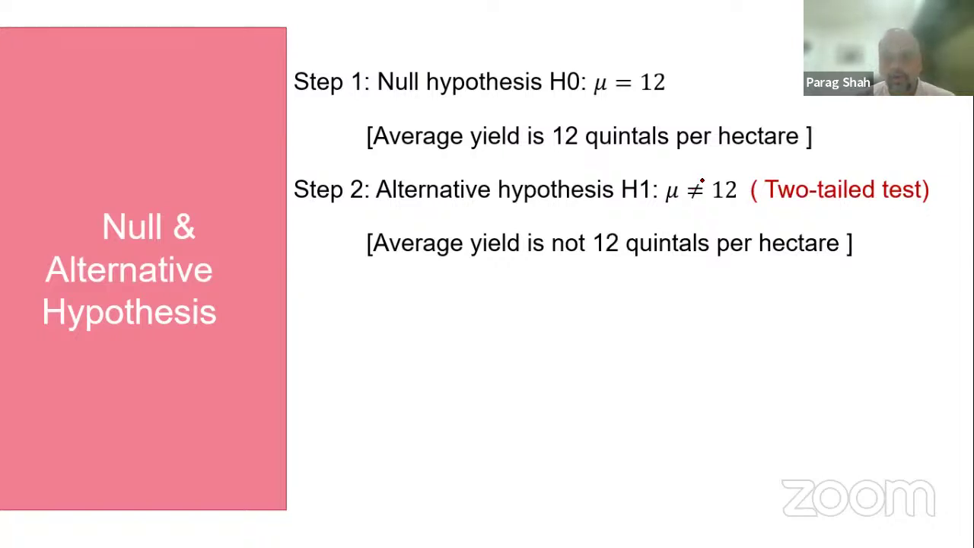
{"action": "mouse_move", "coordinate": [693, 179]}
{"action": "left_mouse_down"}
{"action": "mouse_move", "coordinate": [685, 200]}
{"action": "mouse_move", "coordinate": [706, 182]}
{"action": "mouse_move", "coordinate": [692, 180]}
{"action": "mouse_move", "coordinate": [718, 211]}
{"action": "mouse_move", "coordinate": [732, 175]}
{"action": "mouse_move", "coordinate": [670, 171]}
{"action": "mouse_move", "coordinate": [664, 210]}
{"action": "left_mouse_up"}
{"action": "mouse_move", "coordinate": [735, 204]}
{"action": "left_mouse_down"}
{"action": "mouse_move", "coordinate": [732, 176]}
{"action": "mouse_move", "coordinate": [667, 173]}
{"action": "left_mouse_up"}
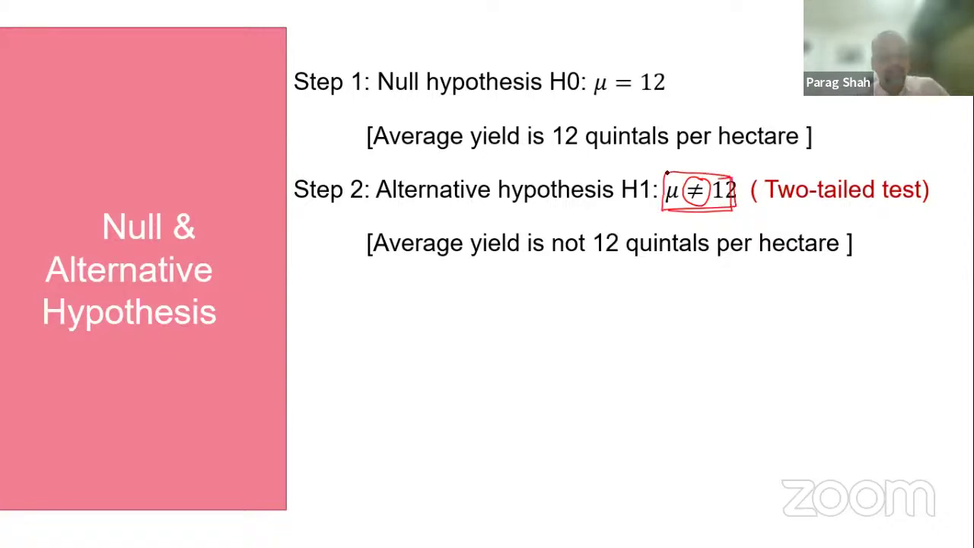
Step: Switch to jamovi and set the One Sample T-Test's hypothesis test value to 12
{"action": "key", "text": "alt+Tab"}
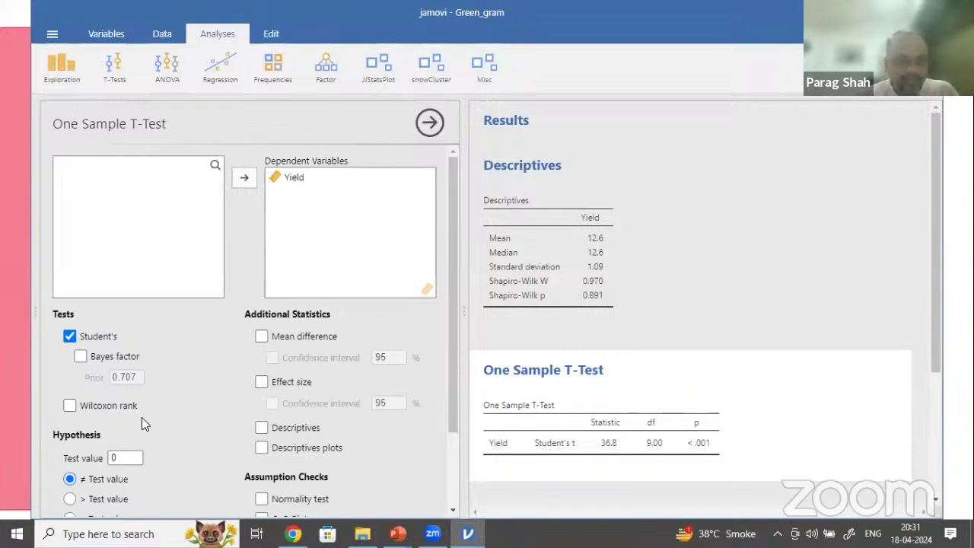
{"action": "scroll", "coordinate": [142, 417], "scroll_direction": "down", "scroll_amount": 2}
{"action": "left_click", "coordinate": [114, 361]}
{"action": "key", "text": "BackSpace"}
{"action": "type", "text": "12"}
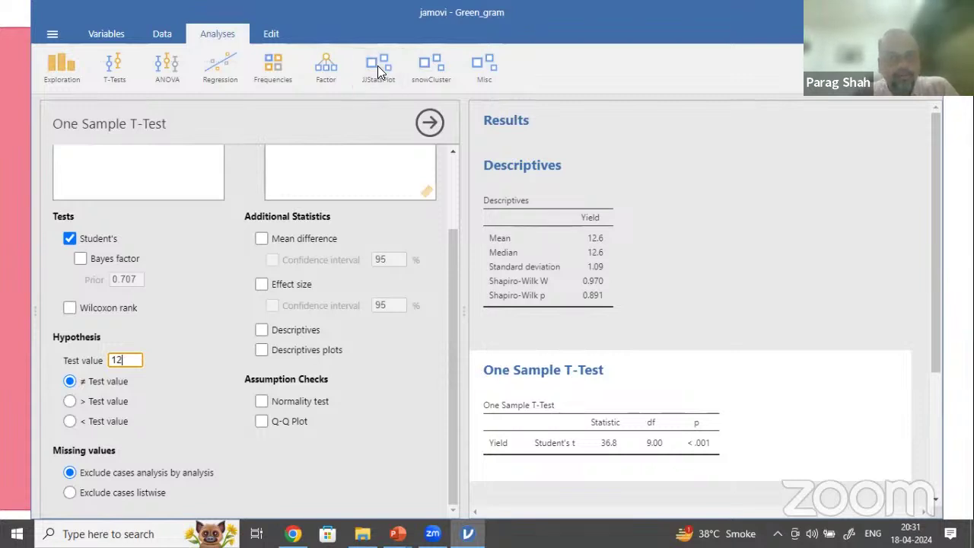
{"action": "left_click", "coordinate": [368, 98]}
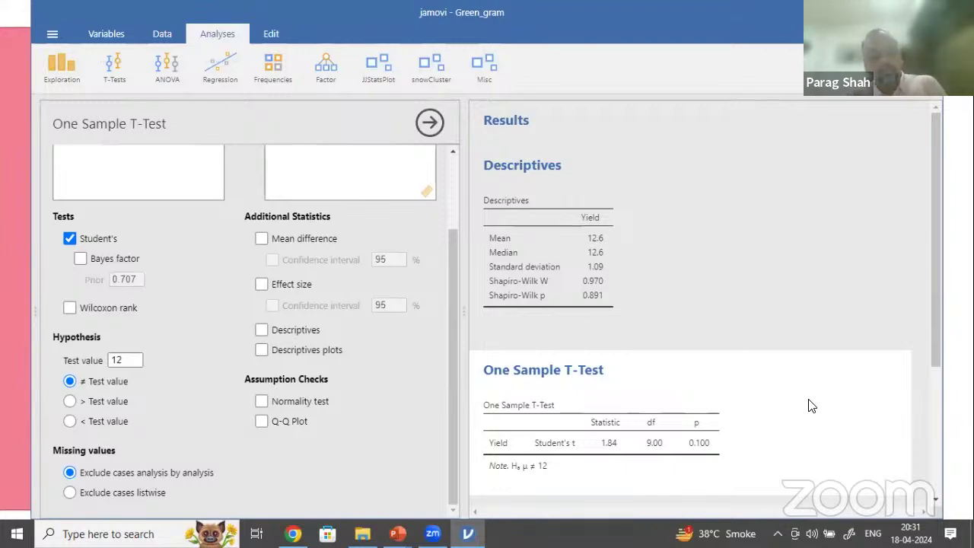
Step: Return to the PowerPoint slide show, advance to the One Sample T-Test settings slide, and circle the test value 12 and the ≠ Test value option
{"action": "key", "text": "alt+Tab"}
{"action": "key", "text": "alt+Tab"}
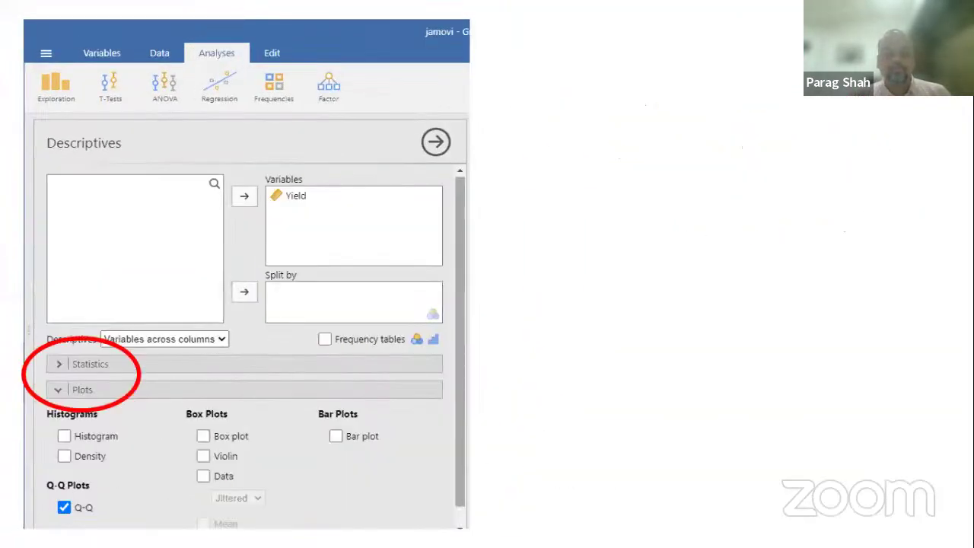
{"action": "key", "text": "Right"}
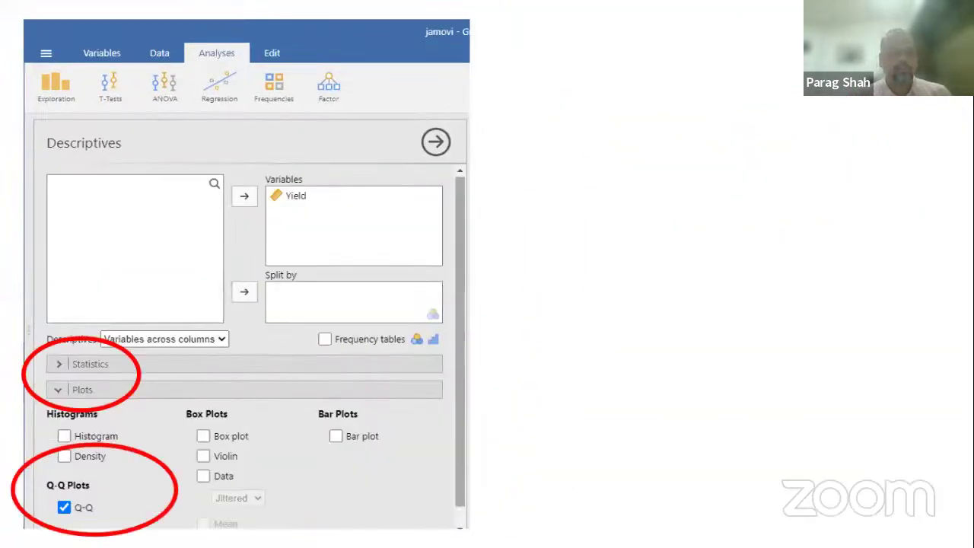
{"action": "key", "text": "Right"}
{"action": "key", "text": "Right"}
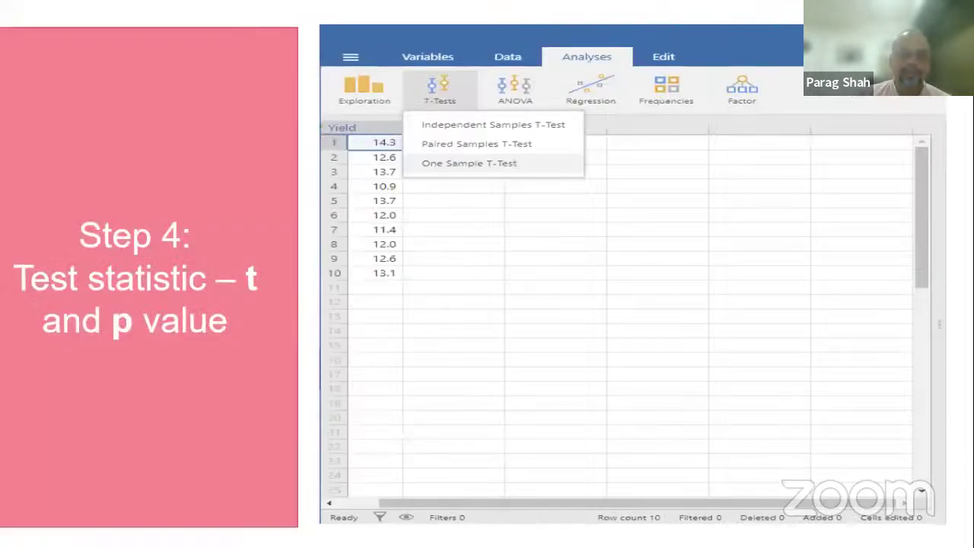
{"action": "key", "text": "Right"}
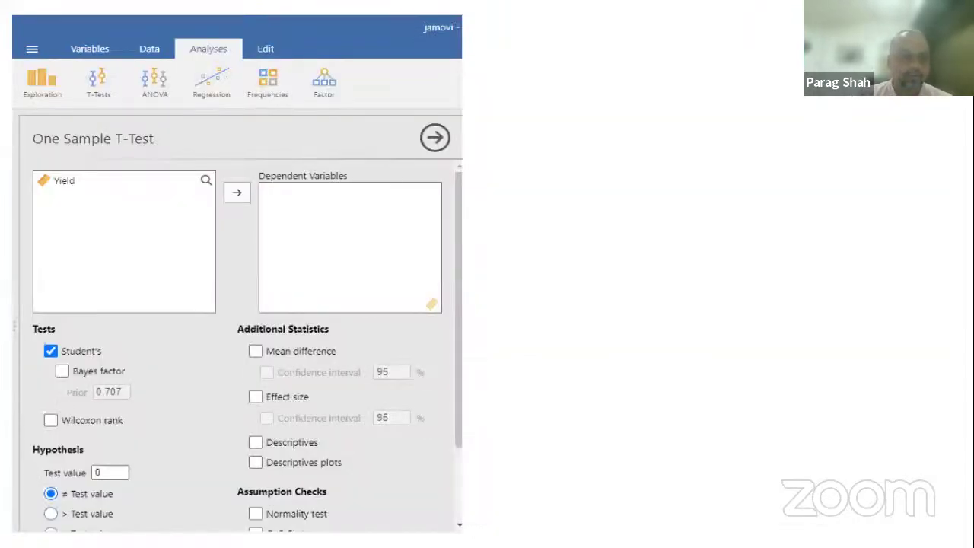
{"action": "key", "text": "Right"}
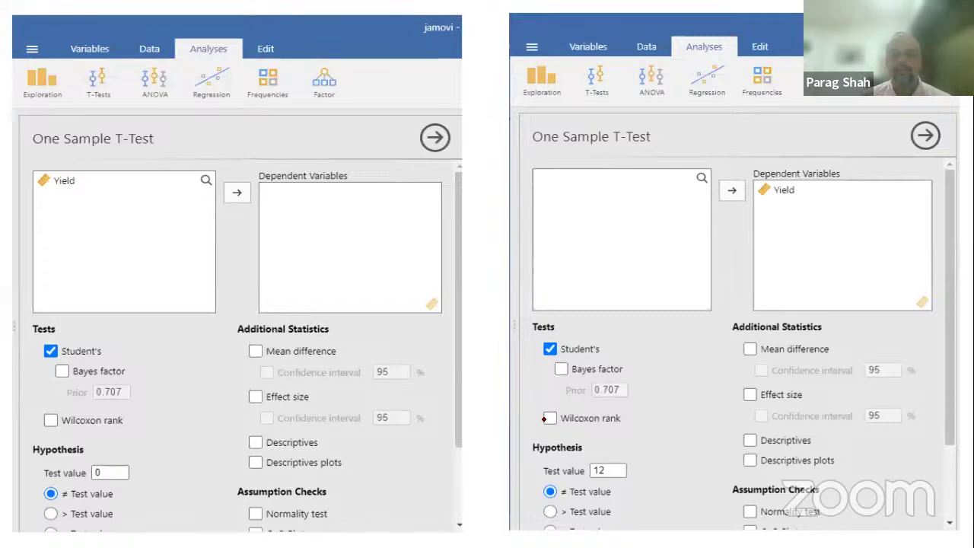
{"action": "mouse_move", "coordinate": [606, 453]}
{"action": "left_mouse_down"}
{"action": "mouse_move", "coordinate": [588, 489]}
{"action": "mouse_move", "coordinate": [623, 451]}
{"action": "left_mouse_up"}
{"action": "left_click_drag", "start_coordinate": [568, 484], "coordinate": [545, 468]}
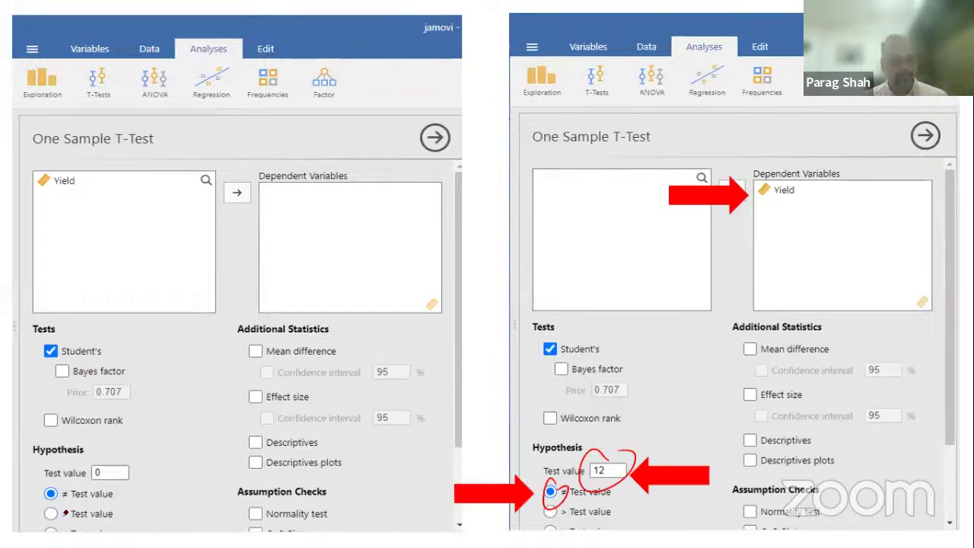
Step: Erase all ink on the One Sample T-Test settings slide and advance to the Output slide
{"action": "left_click", "coordinate": [67, 534]}
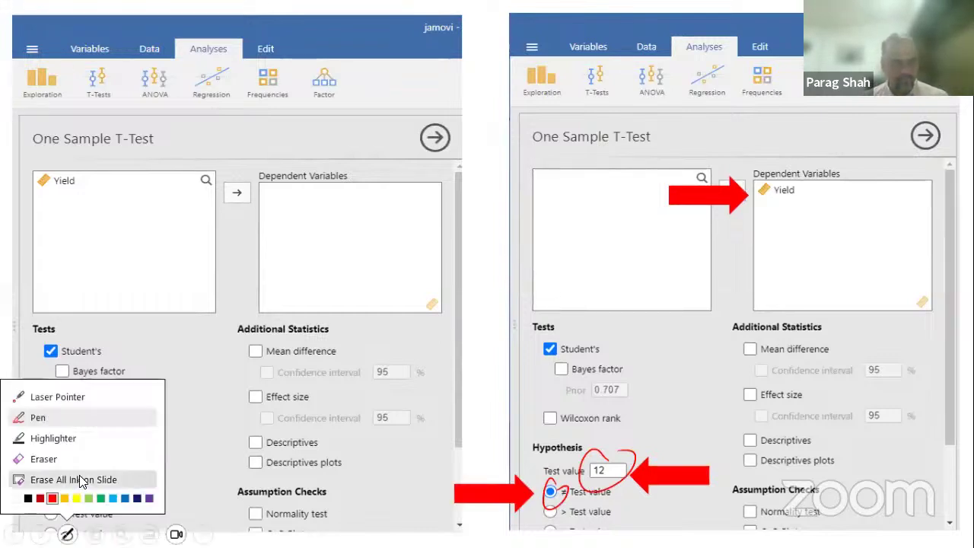
{"action": "left_click", "coordinate": [79, 479]}
{"action": "key", "text": "Right"}
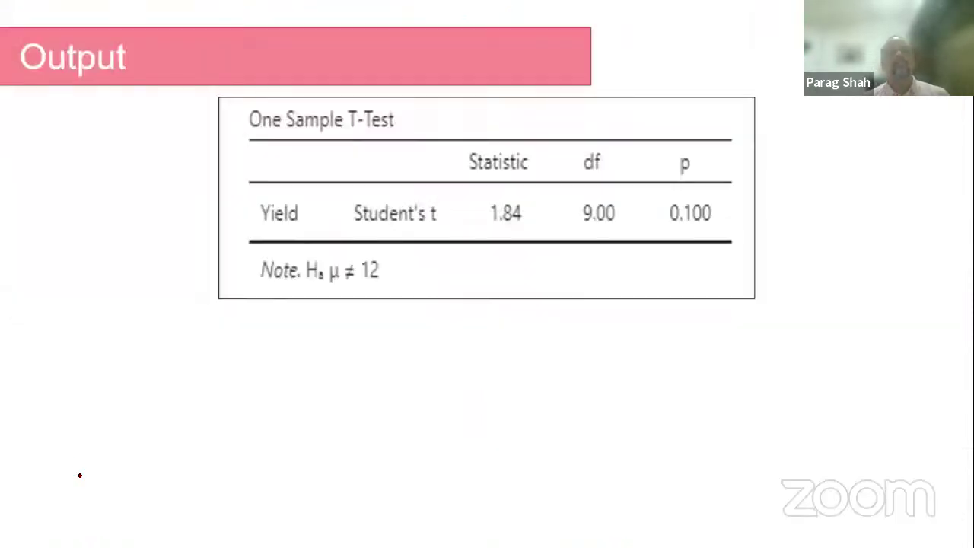